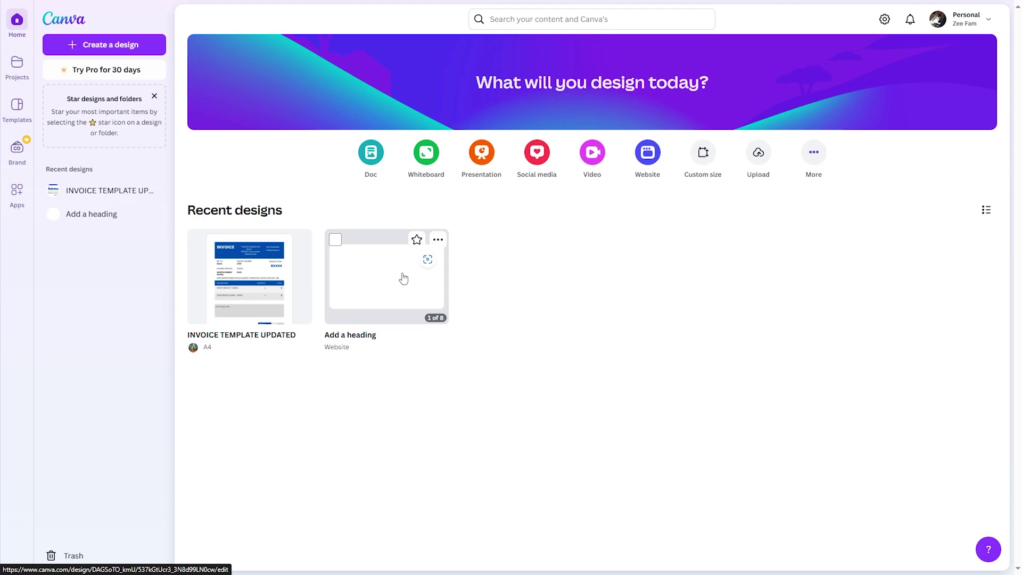
- Open the 'Add a heading' website design, create its embed link, and copy the HTML embed code
{"action": "left_click", "coordinate": [403, 278]}
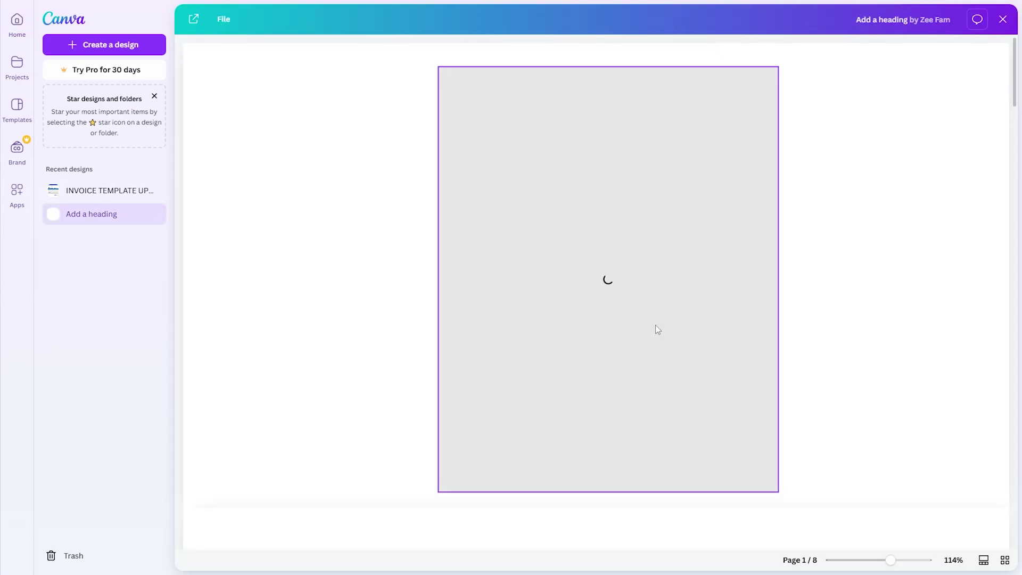
{"action": "mouse_move", "coordinate": [1017, 77]}
{"action": "left_mouse_down"}
{"action": "mouse_move", "coordinate": [1018, 369]}
{"action": "mouse_move", "coordinate": [1019, 81]}
{"action": "left_mouse_up"}
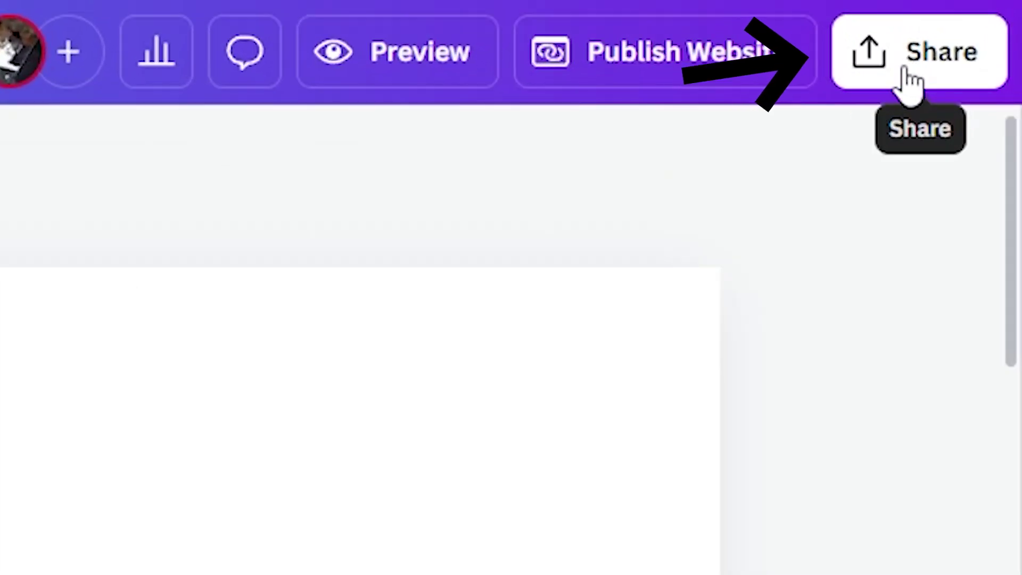
{"action": "left_click", "coordinate": [905, 83]}
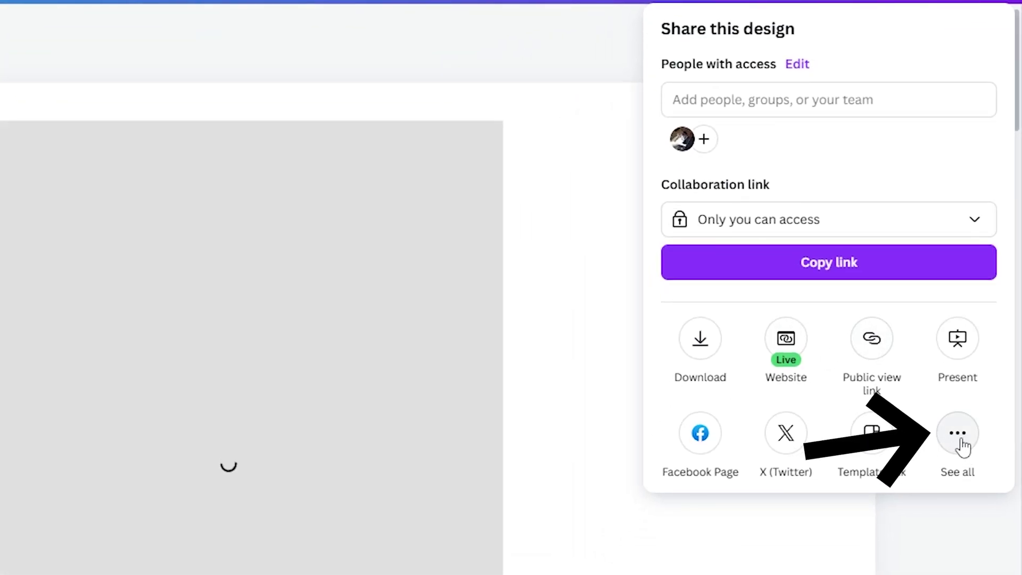
{"action": "left_click", "coordinate": [957, 433]}
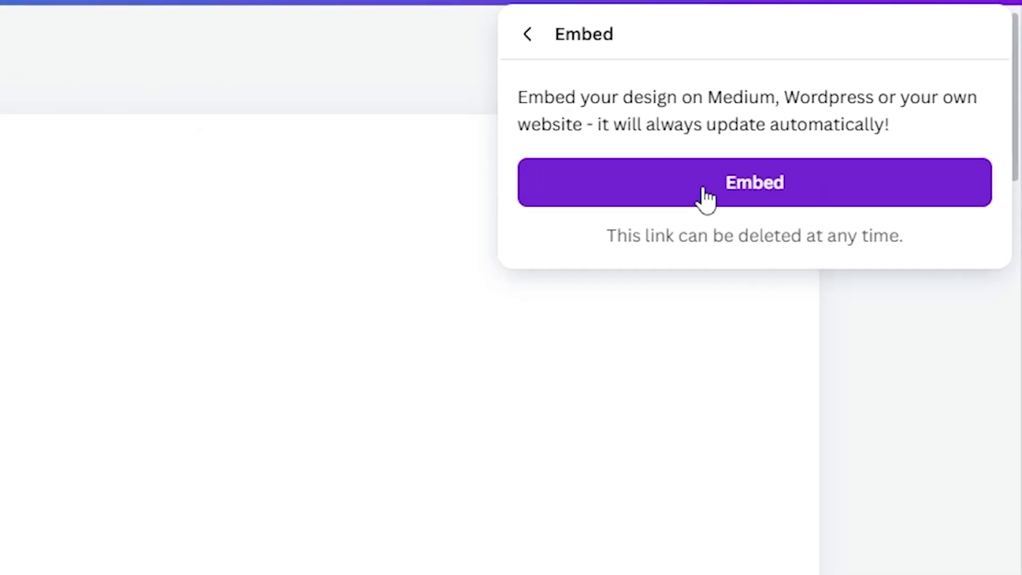
{"action": "left_click", "coordinate": [846, 144]}
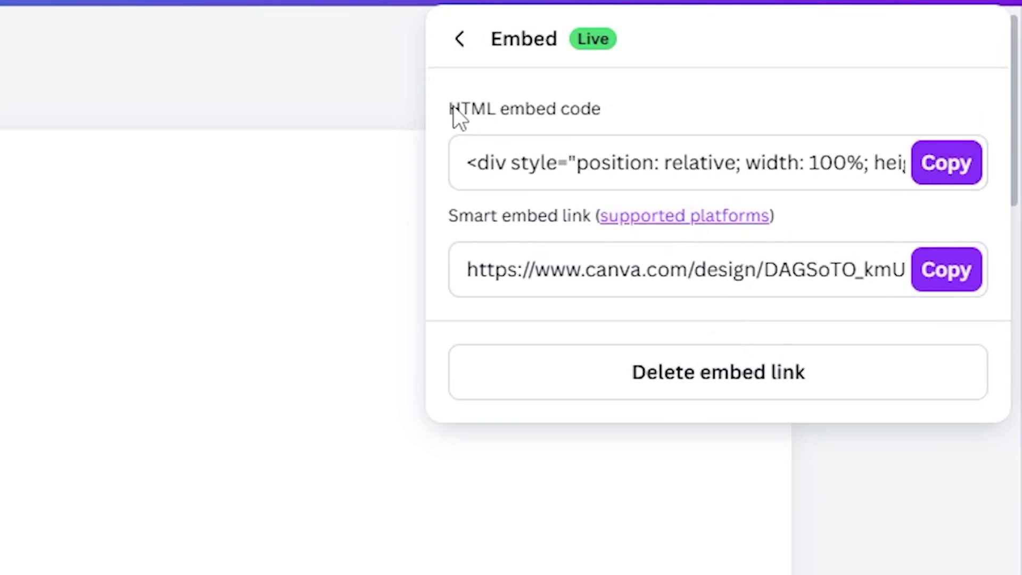
{"action": "left_click", "coordinate": [954, 171]}
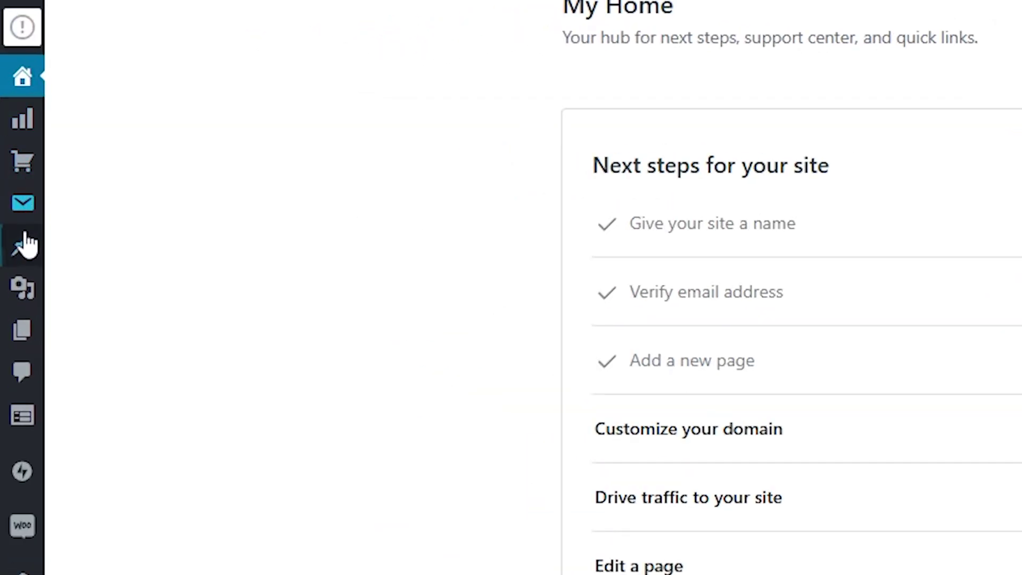
{"action": "mouse_move", "coordinate": [22, 330]}
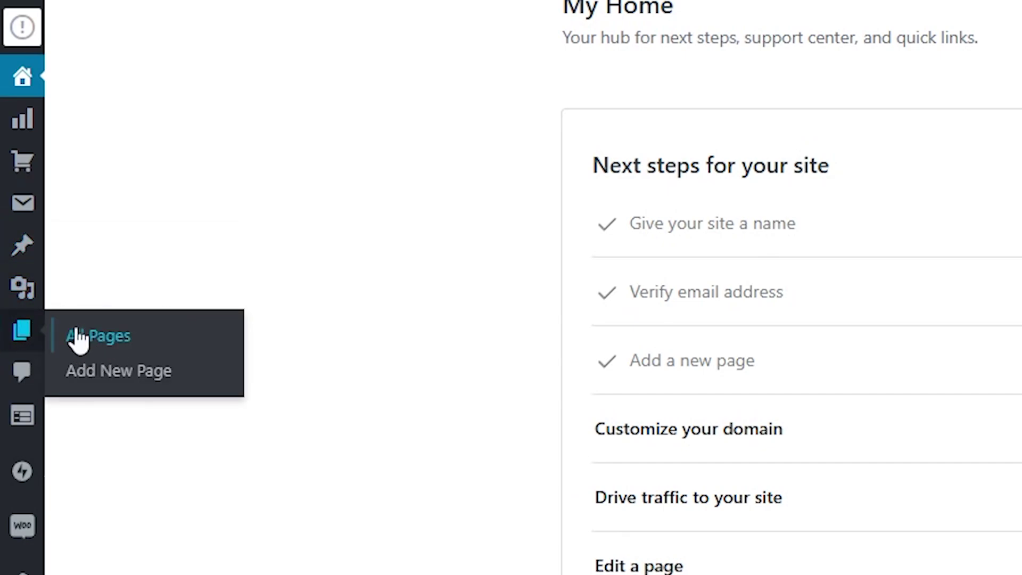
- Add a new WordPress page and skip the layout chooser to start blank
{"action": "left_click", "coordinate": [138, 381]}
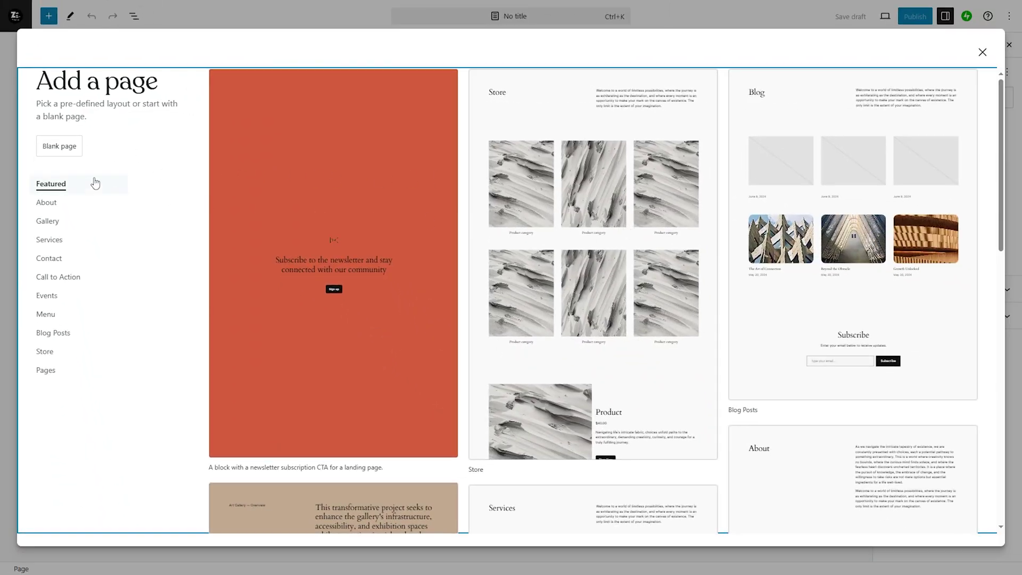
{"action": "left_click", "coordinate": [59, 147]}
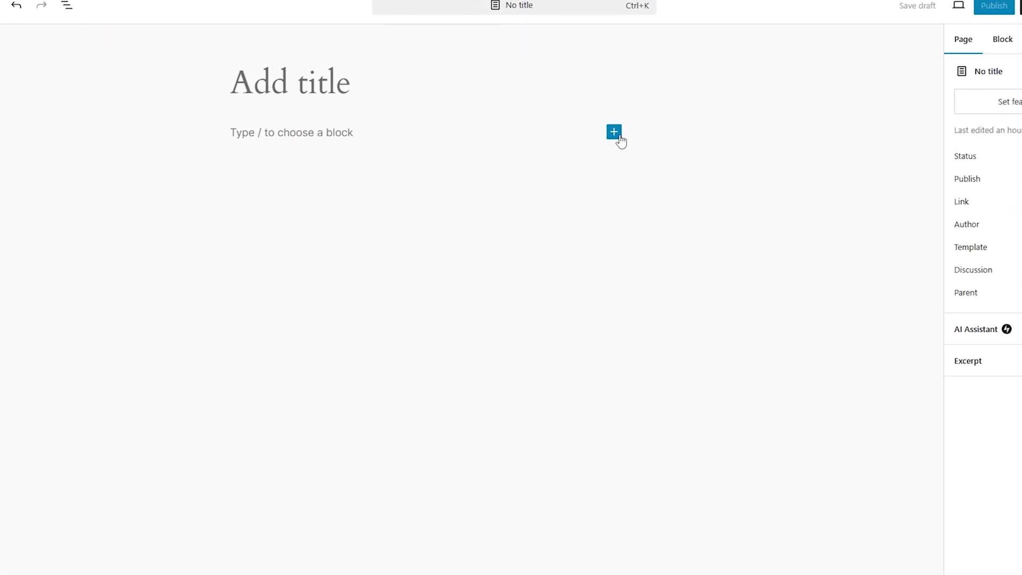
- Insert a Custom HTML block and paste the copied Canva embed code into it
{"action": "left_click", "coordinate": [673, 161]}
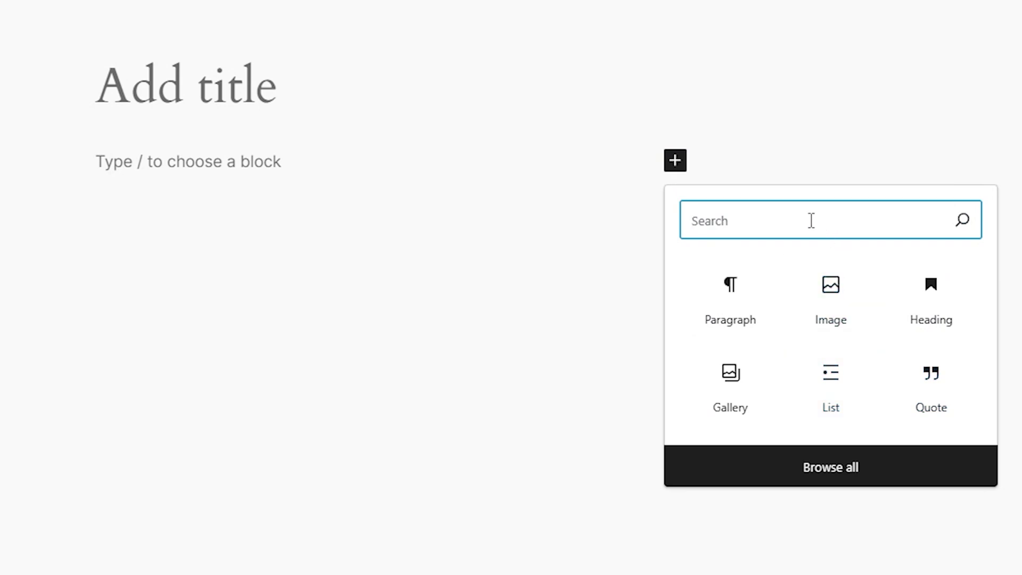
{"action": "type", "text": "HT"}
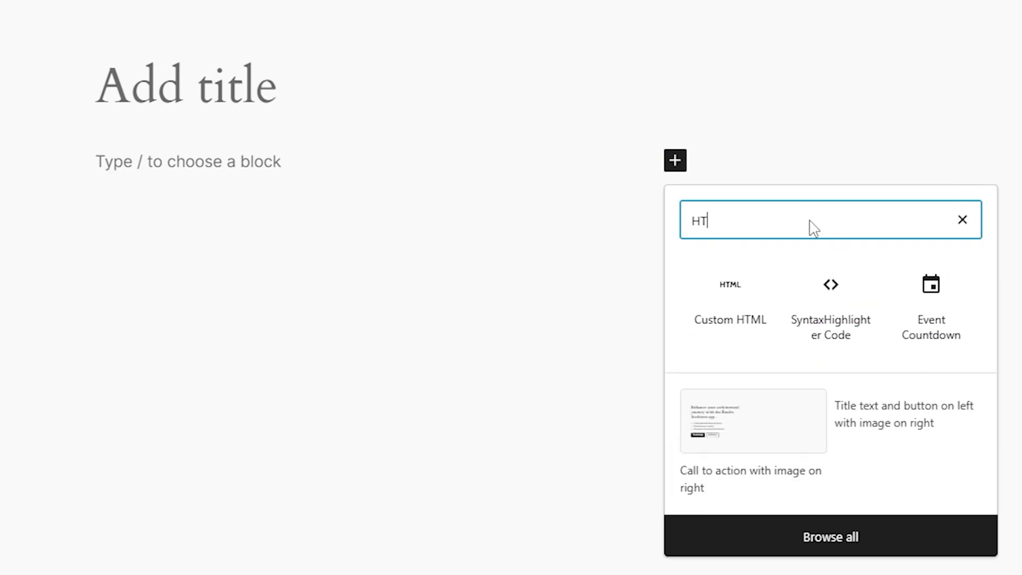
{"action": "type", "text": "ML"}
{"action": "left_click", "coordinate": [754, 293]}
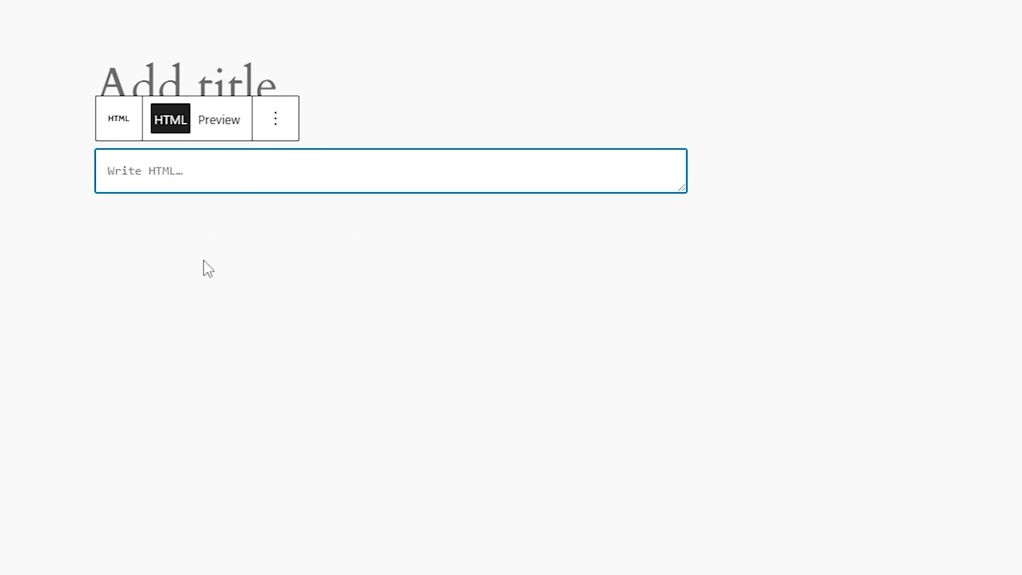
{"action": "key", "text": "ctrl+v"}
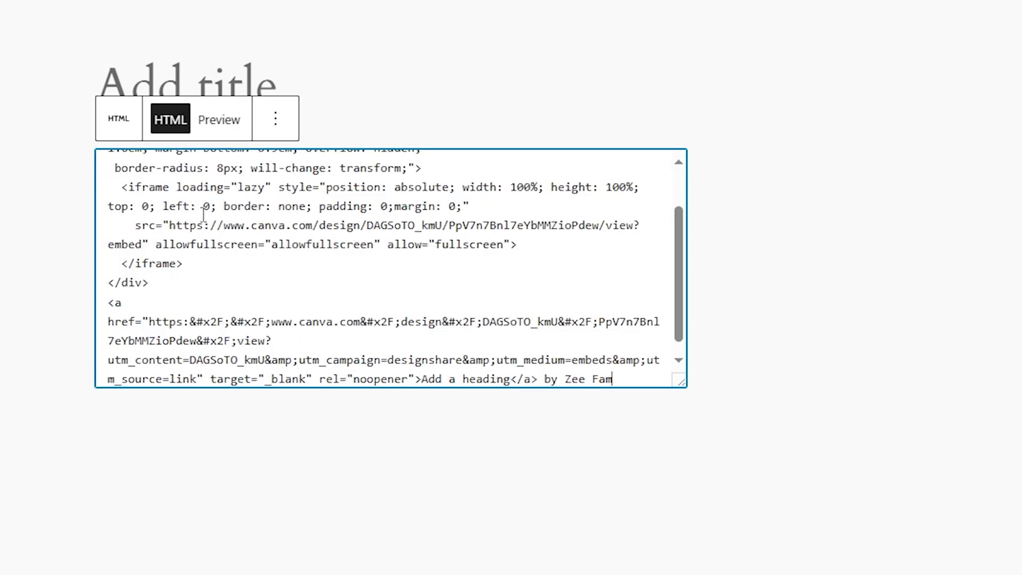
{"action": "left_click", "coordinate": [133, 400]}
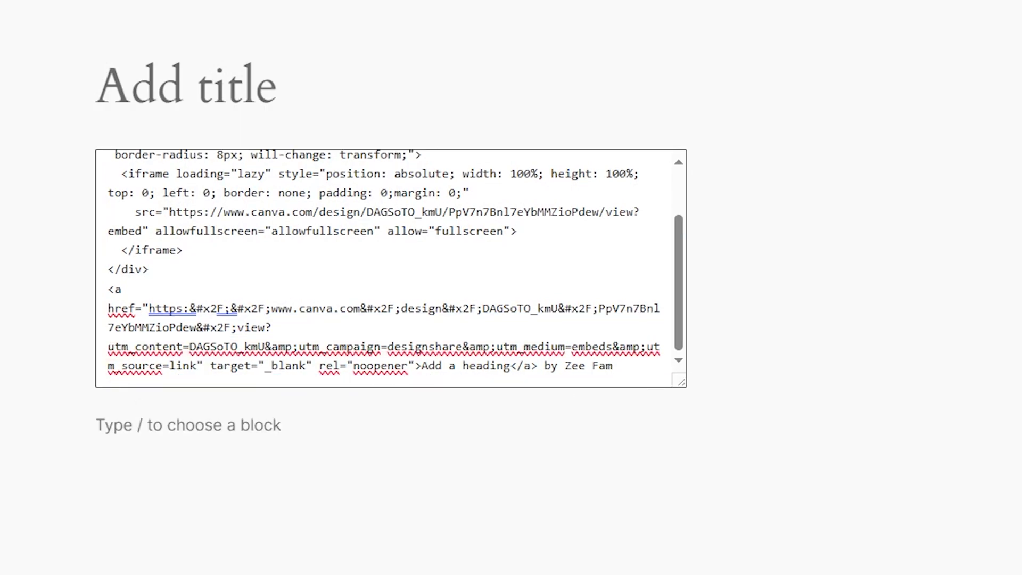
- Preview the Custom HTML block and browse the embedded slideshow forward and back
{"action": "left_click", "coordinate": [623, 368]}
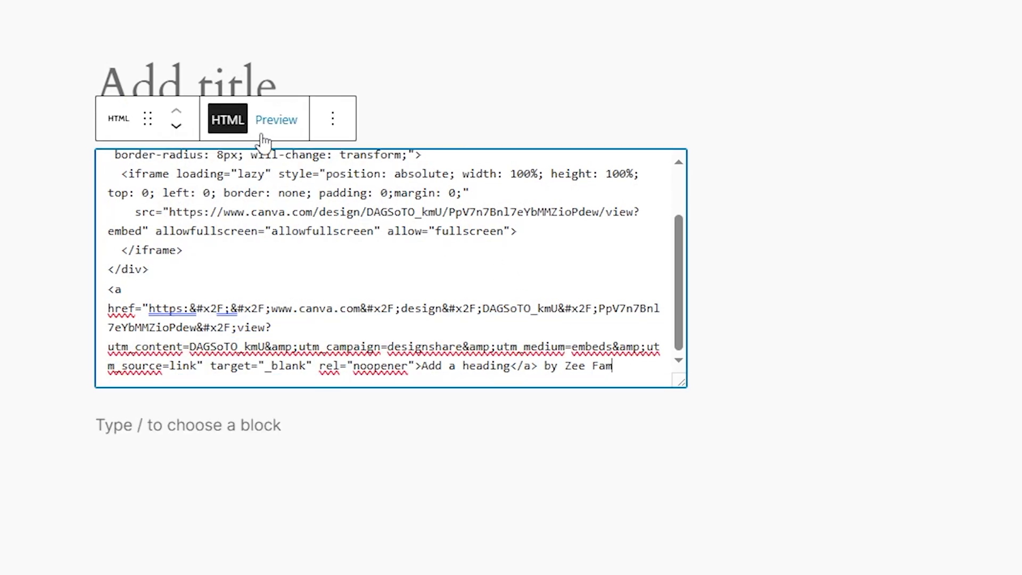
{"action": "left_click", "coordinate": [276, 120]}
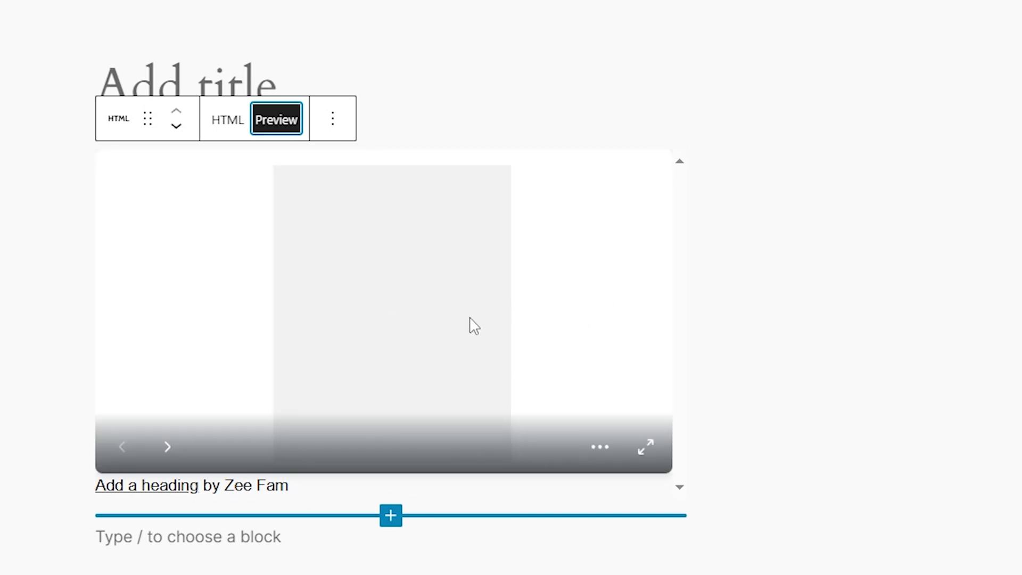
{"action": "left_click", "coordinate": [167, 449]}
{"action": "left_click", "coordinate": [124, 452]}
{"action": "left_click", "coordinate": [124, 452]}
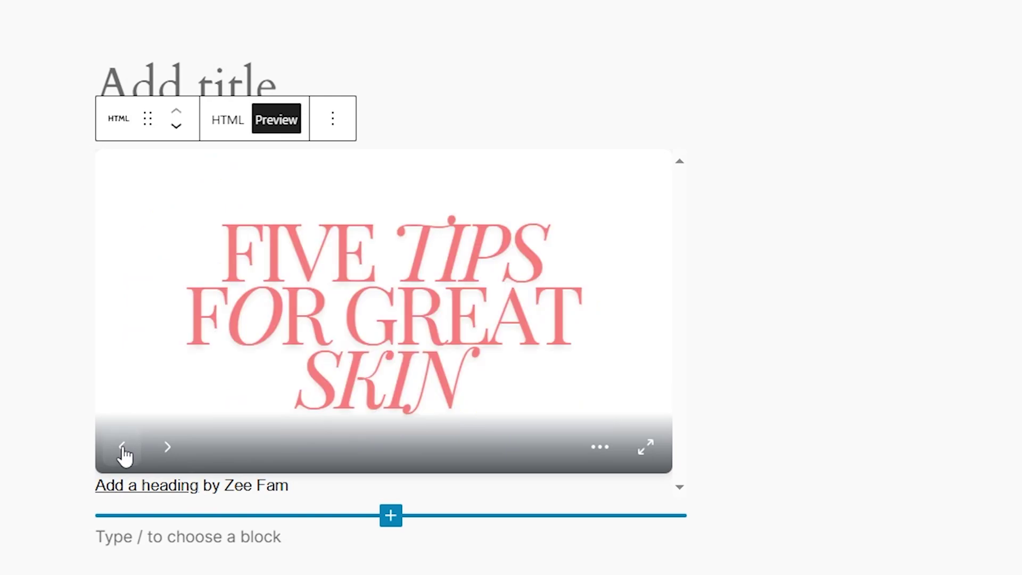
{"action": "left_click", "coordinate": [168, 449]}
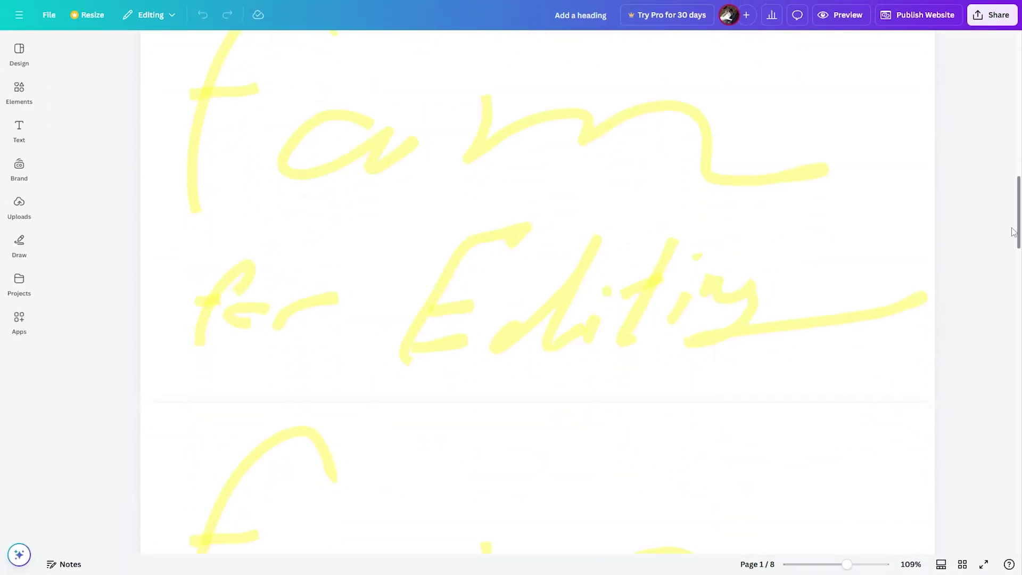
{"action": "scroll", "coordinate": [998, 154], "scroll_direction": "down", "scroll_amount": 3}
{"action": "scroll", "coordinate": [1011, 169], "scroll_direction": "down", "scroll_amount": 1}
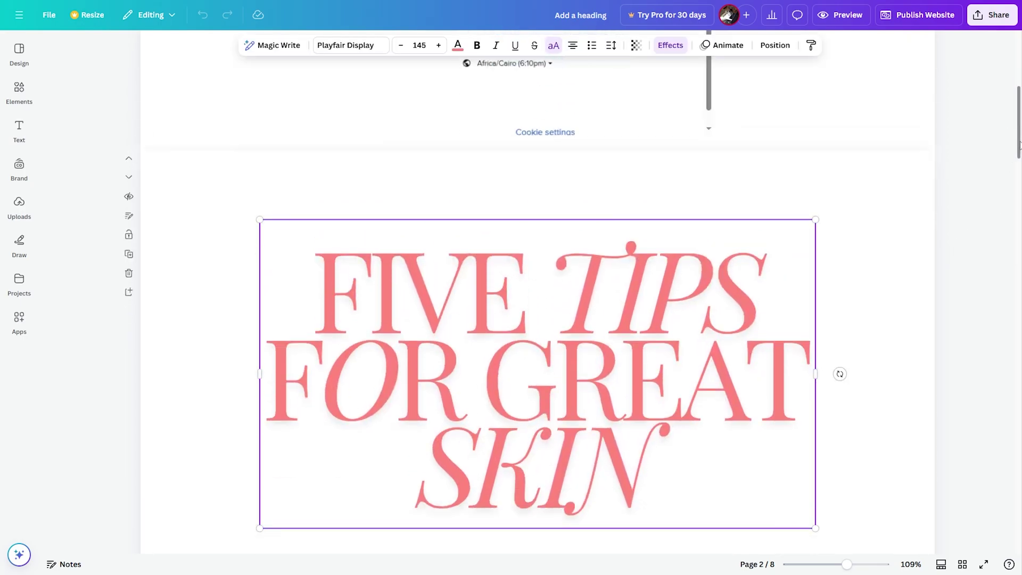
{"action": "scroll", "coordinate": [598, 203], "scroll_direction": "down", "scroll_amount": 2}
- Drag an arrow line from Elements above the FIVE TIPS FOR GREAT SKIN heading
{"action": "left_click", "coordinate": [20, 91]}
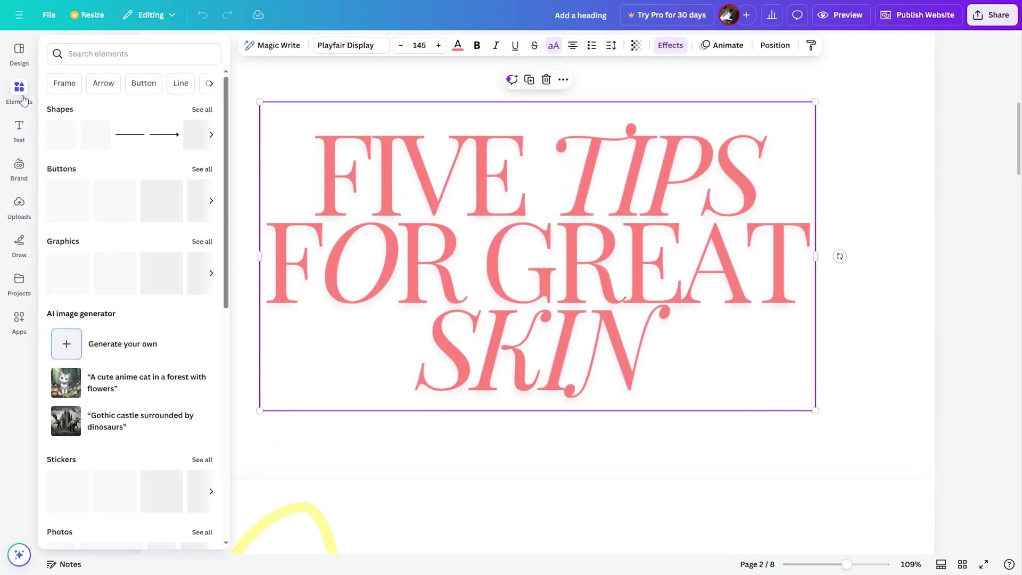
{"action": "mouse_move", "coordinate": [160, 134]}
{"action": "left_mouse_down"}
{"action": "mouse_move", "coordinate": [295, 178]}
{"action": "mouse_move", "coordinate": [414, 113]}
{"action": "left_mouse_up"}
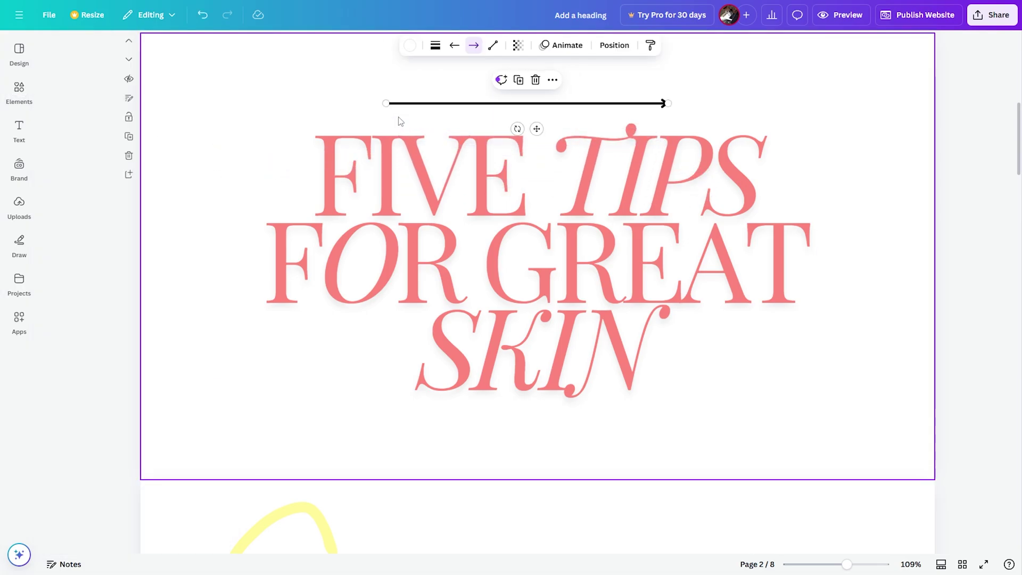